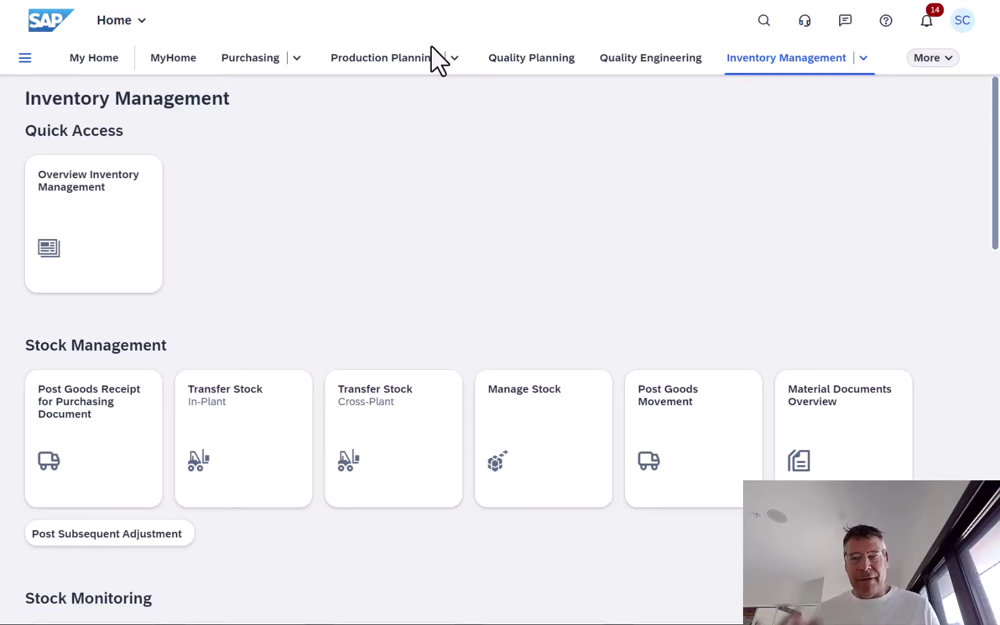
# Open the Overview Inventory Management app, look through its stock and purchase order cards, and return to the home page.
pyautogui.click(98, 226)
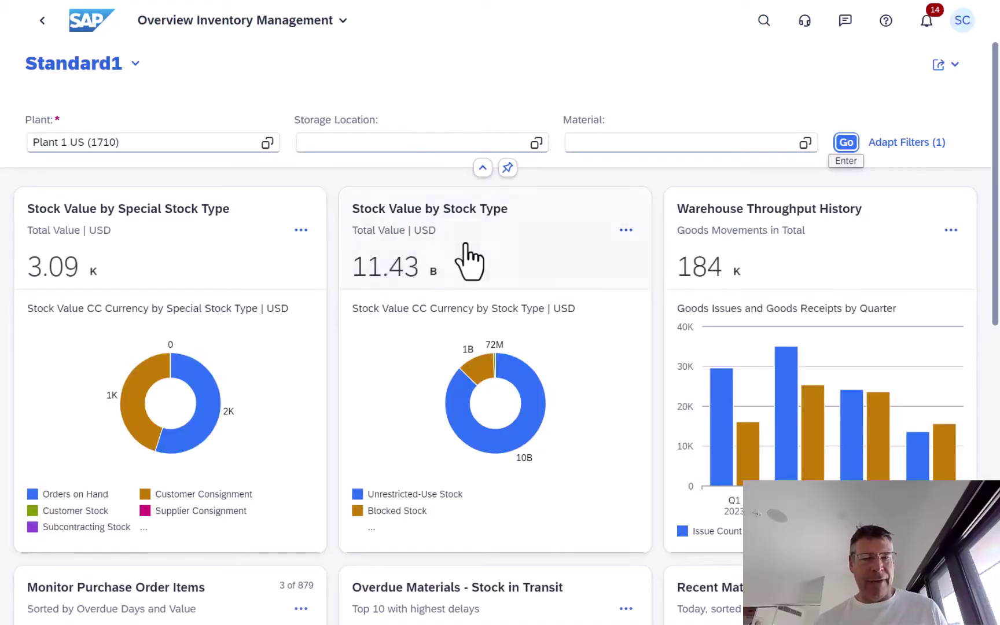
pyautogui.scroll(-5, 469, 259)
pyautogui.scroll(-4, 466, 244)
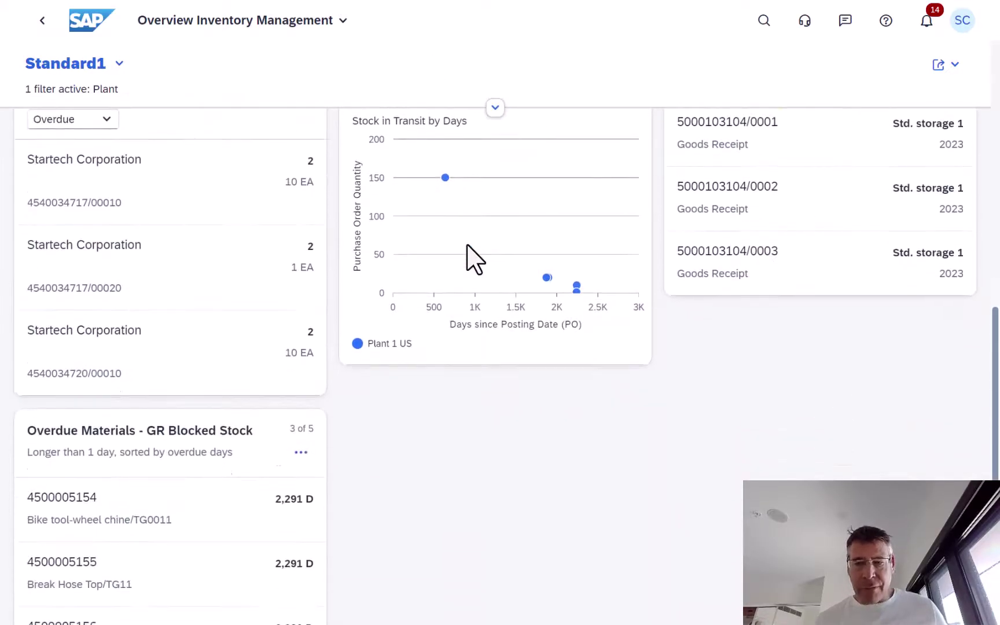
pyautogui.scroll(6, 466, 255)
pyautogui.scroll(3, 466, 255)
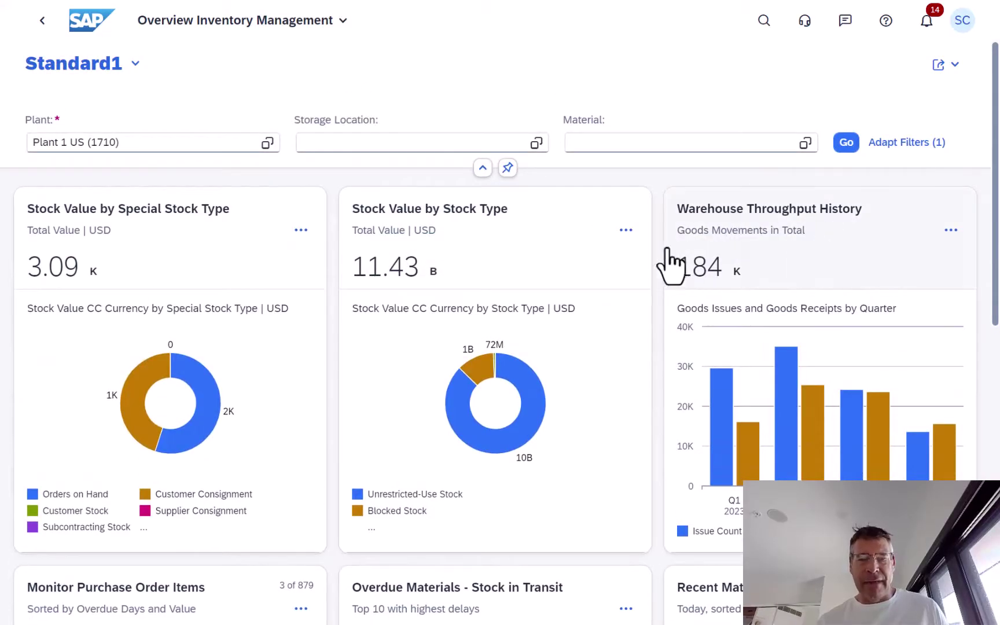
pyautogui.click(80, 4)
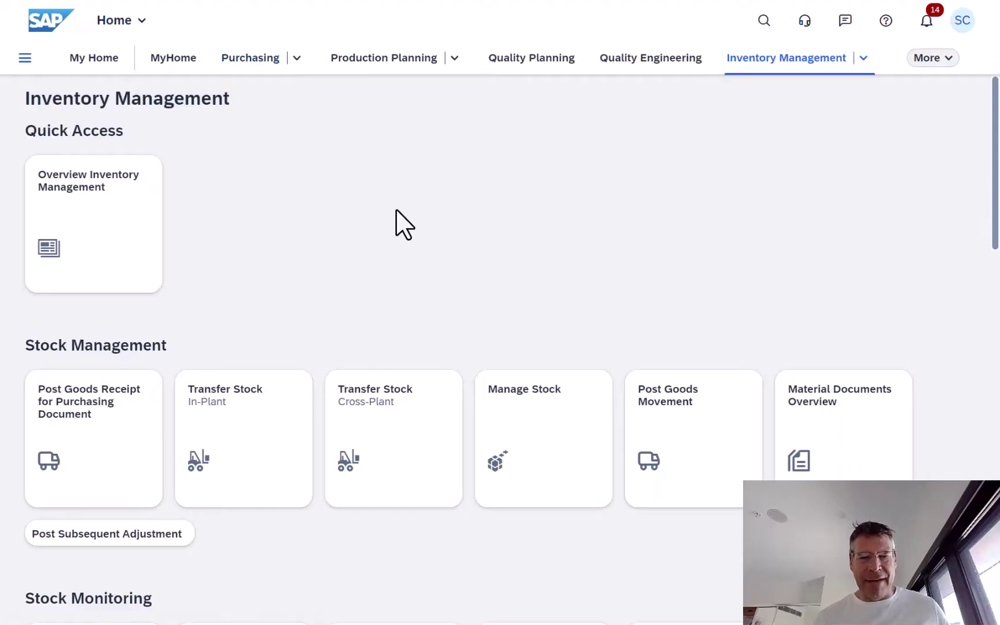
# Open the Stock - Single Material app from the Stock Monitoring section of Inventory Management.
pyautogui.scroll(-3, 413, 225)
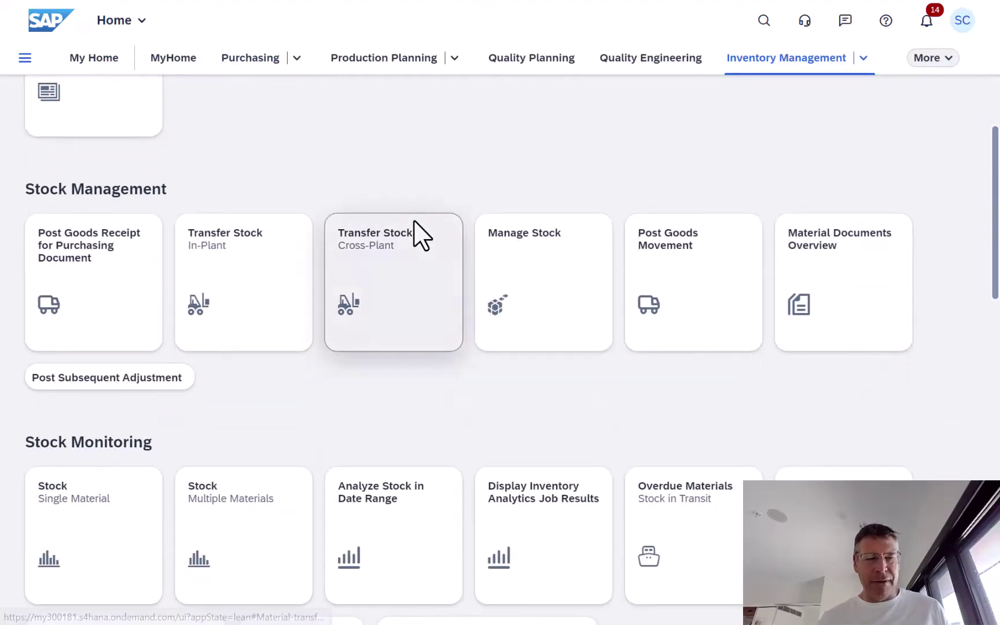
pyautogui.scroll(-2, 464, 224)
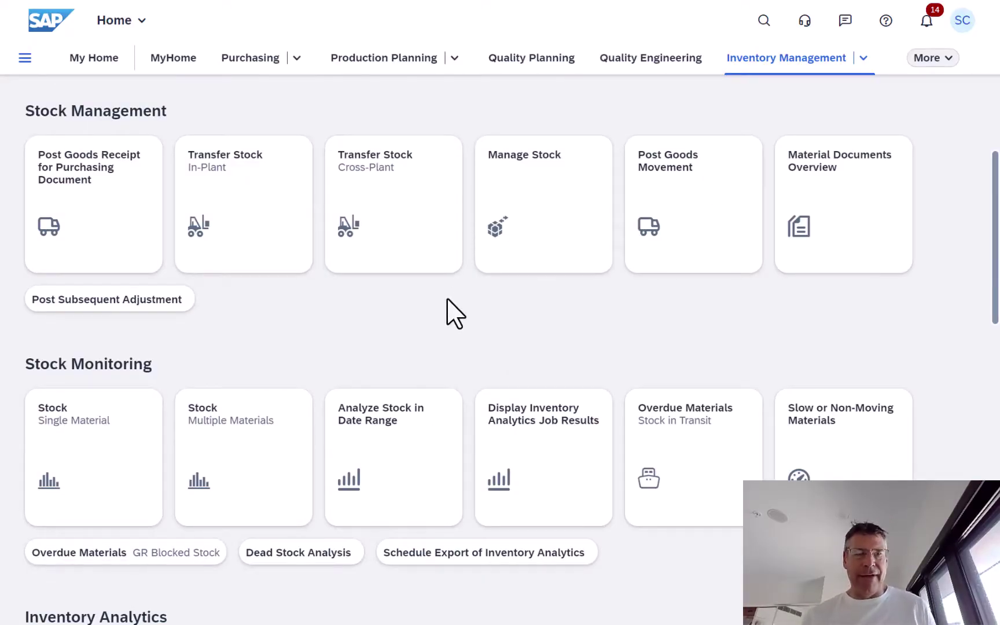
pyautogui.scroll(-2, 449, 295)
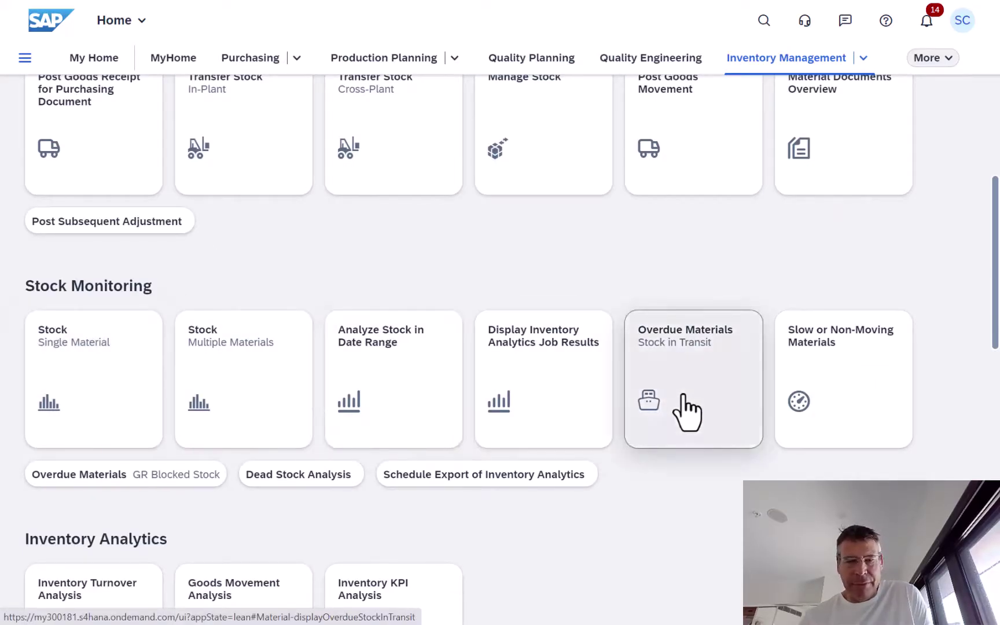
pyautogui.click(43, 369)
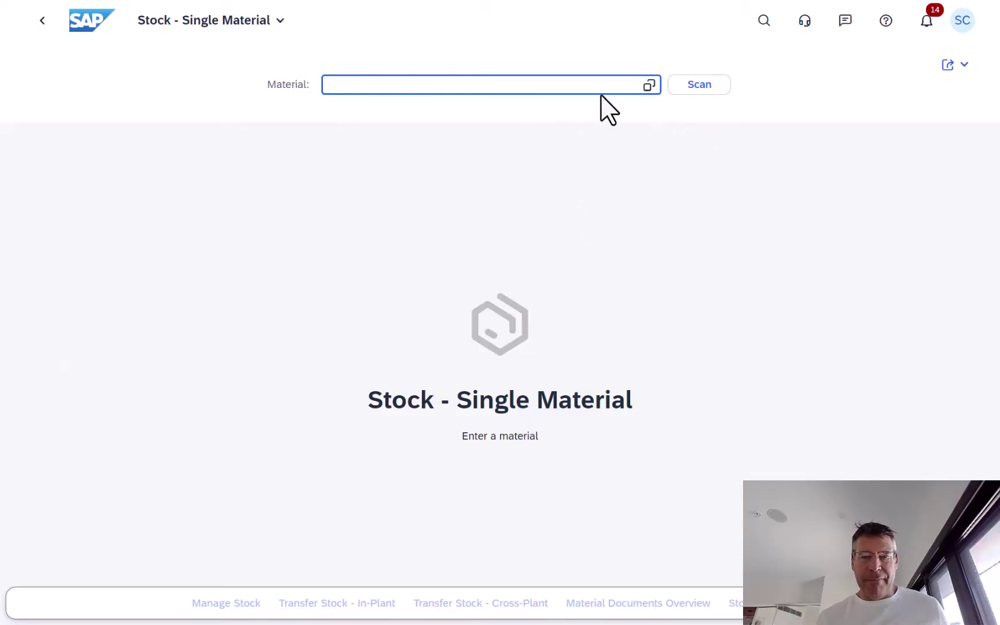
# Search for the material n500 and clear the search entry without choosing a suggestion.
pyautogui.write('n500')
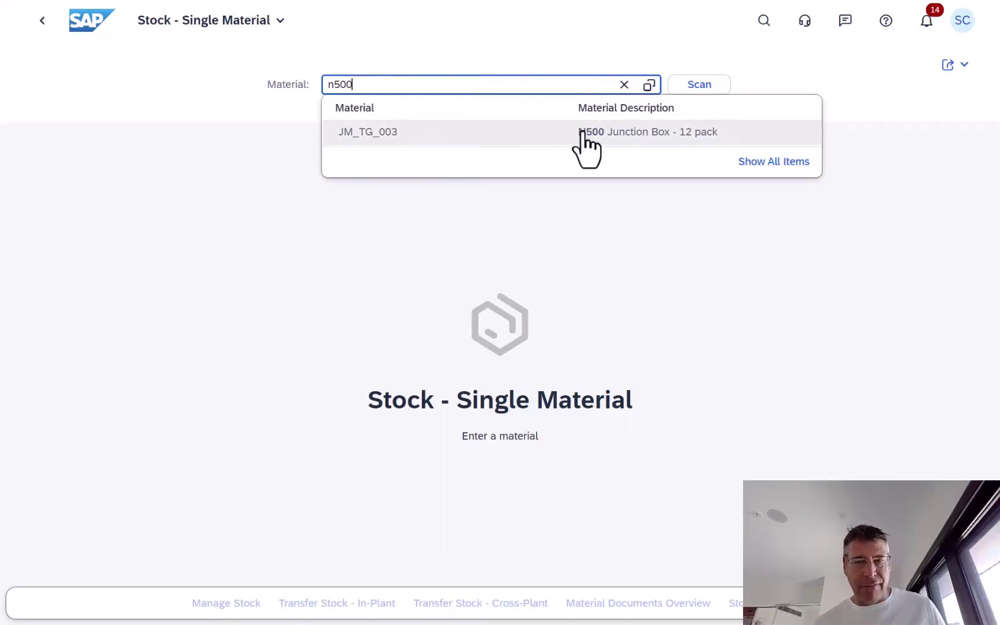
pyautogui.click(624, 85)
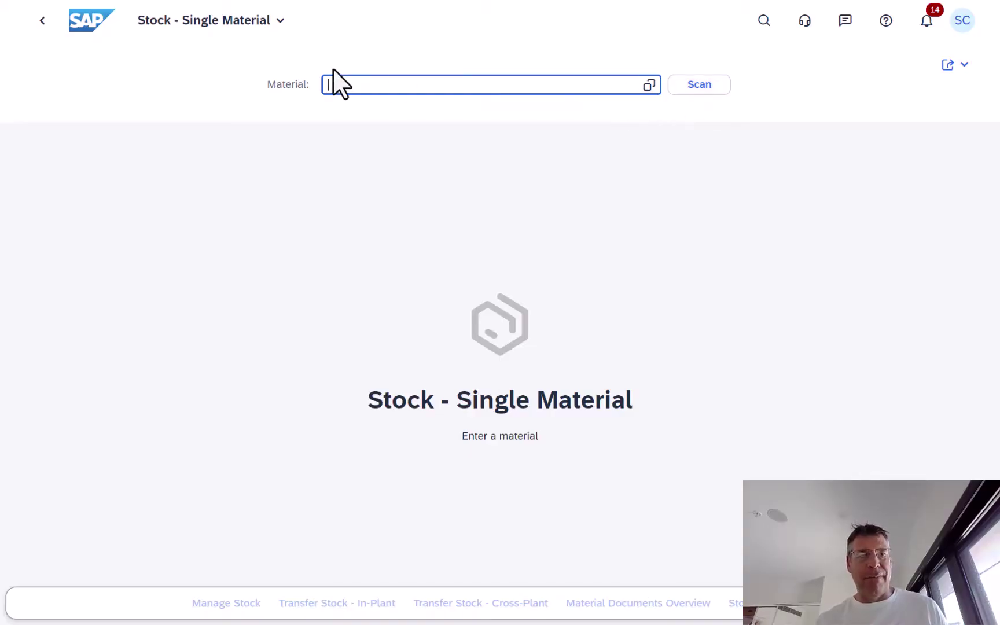
pyautogui.click(190, 45)
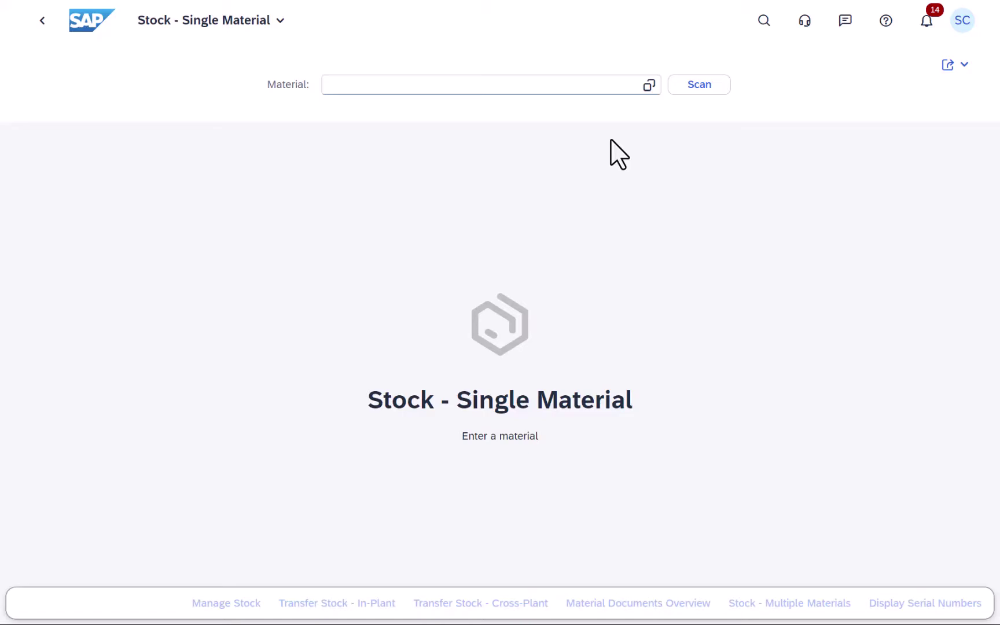
# Scan material JM_TG_001 into the material field and review its stock by plant and storage location before returning to the home page.
pyautogui.click(707, 87)
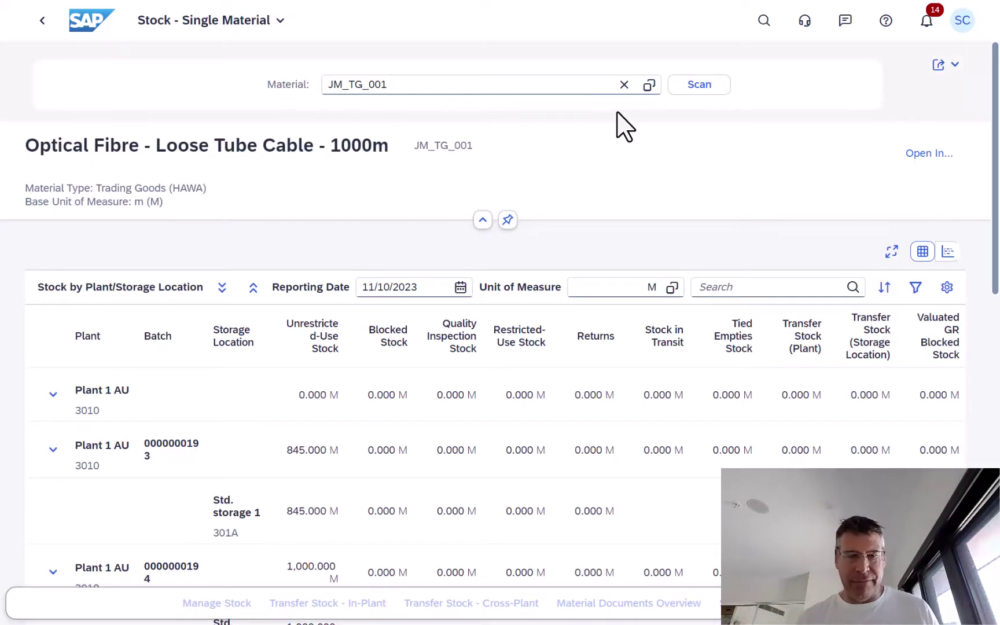
pyautogui.scroll(-10, 318, 405)
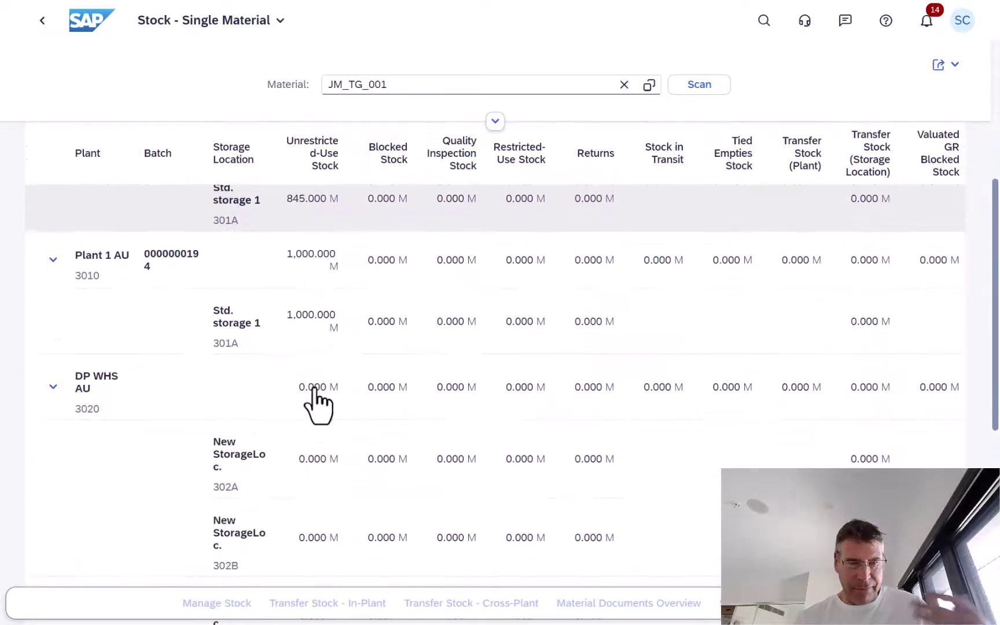
pyautogui.scroll(10, 314, 389)
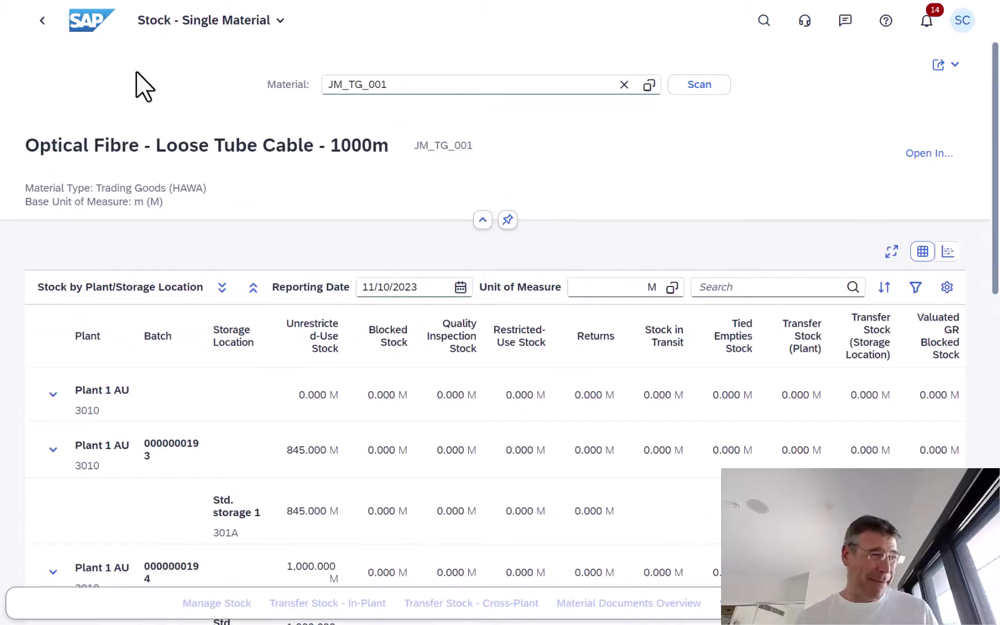
pyautogui.click(98, 33)
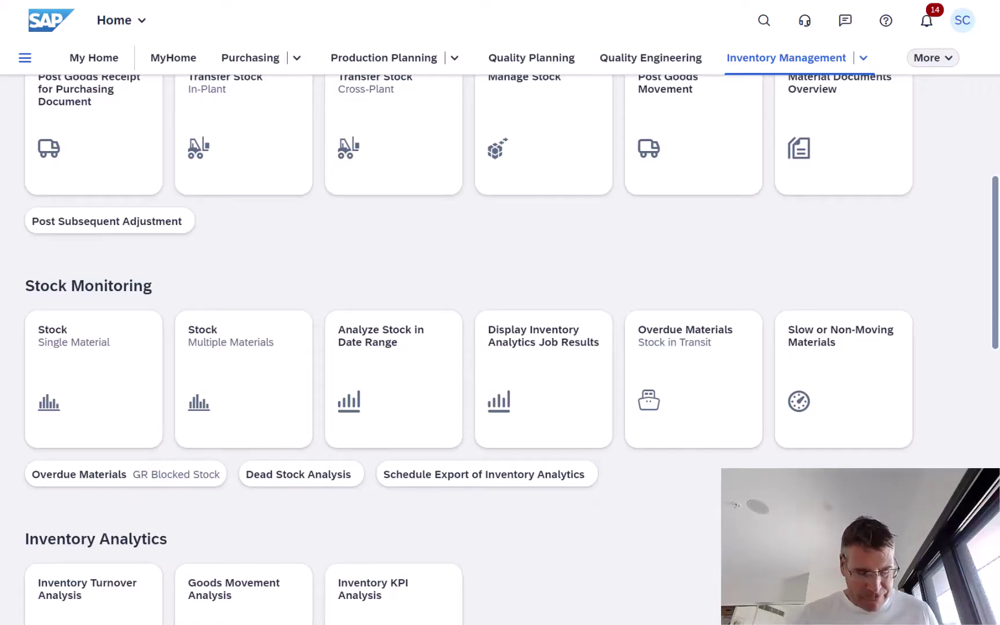
# Switch to the "Scanning in S/4" Teams meeting showing the shared phone screen and maximize its window.
pyautogui.hotkey('alt', 'Tab')
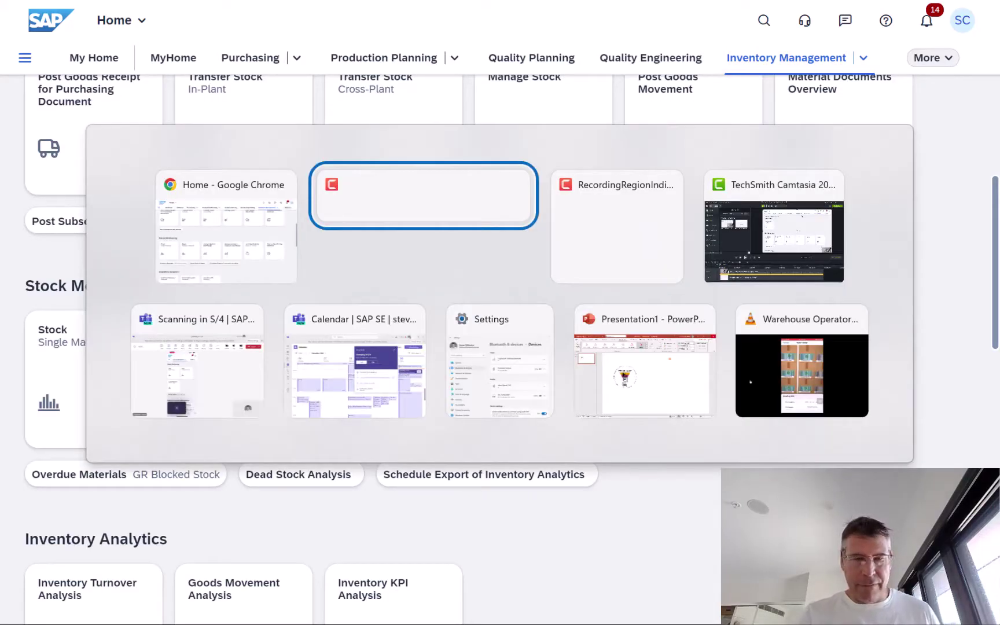
pyautogui.press('Tab')
pyautogui.press('Tab')
pyautogui.press('Tab')
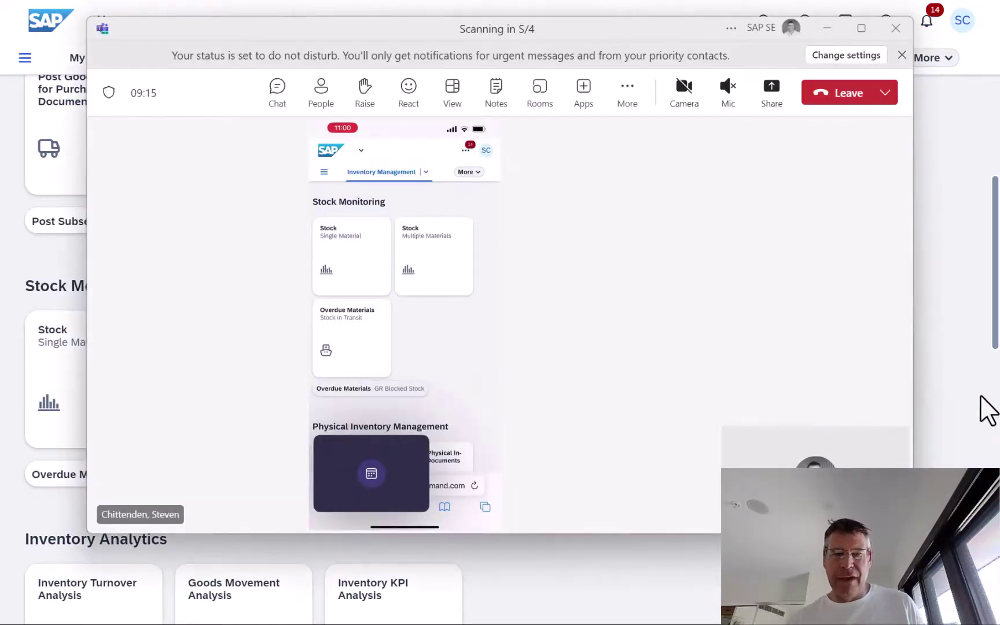
pyautogui.click(861, 29)
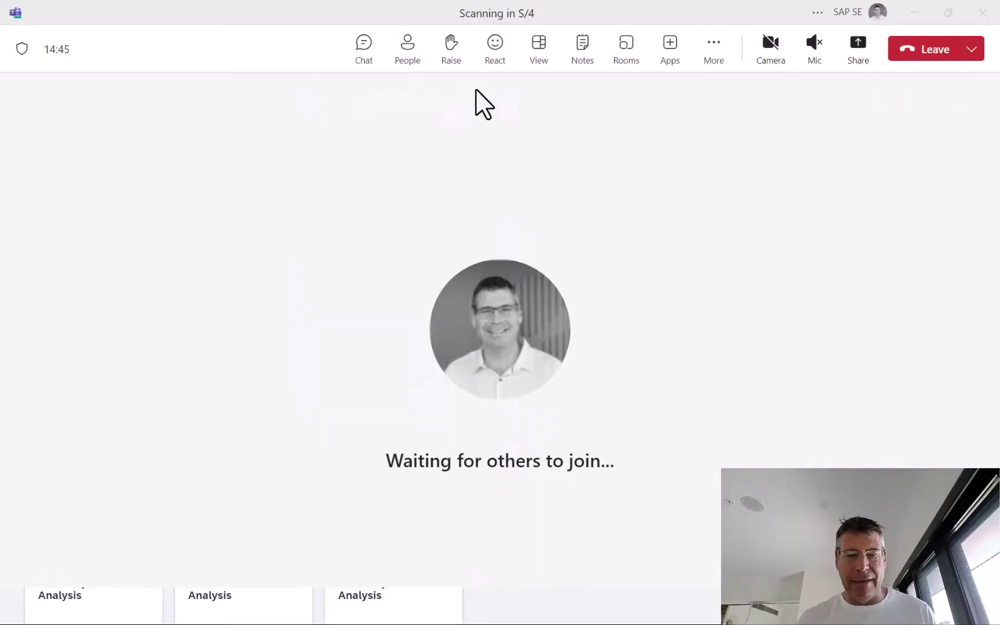
# Switch back to the SAP home page in Chrome and look over the Inventory Management apps.
pyautogui.hotkey('alt', 'Tab')
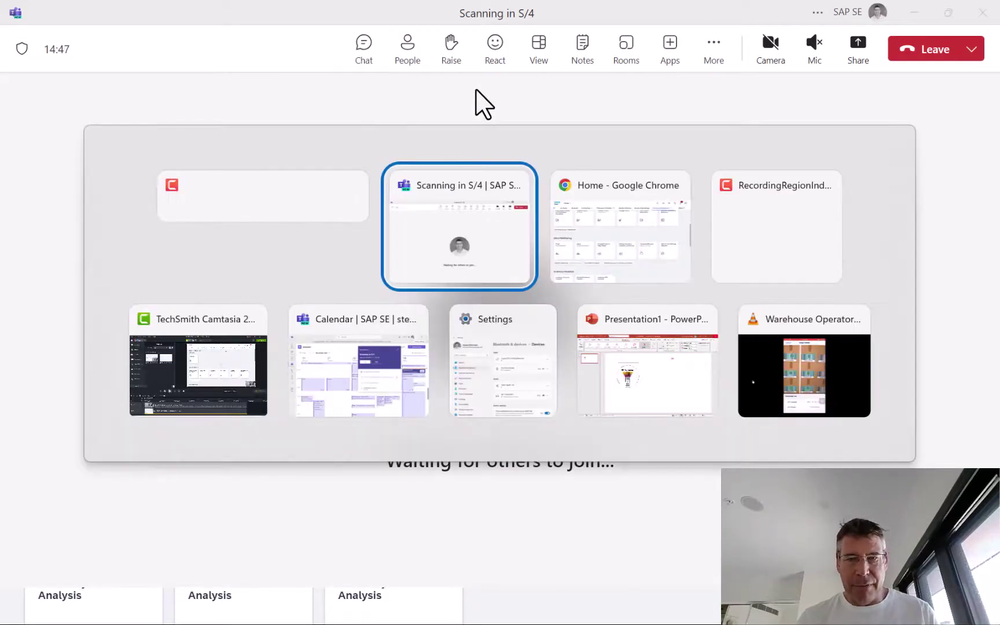
pyautogui.hotkey('alt', 'Tab')
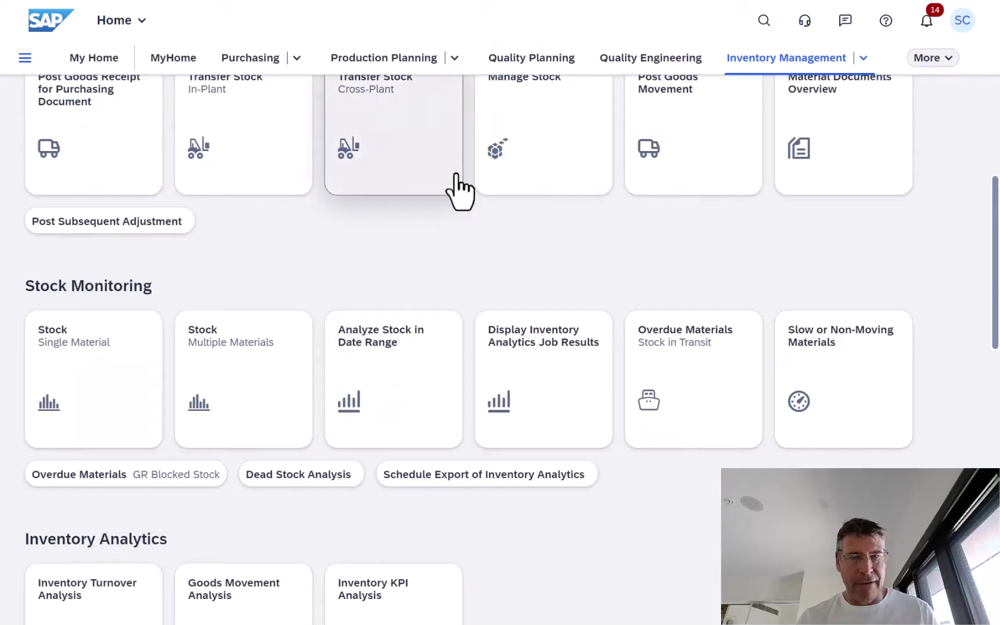
pyautogui.scroll(-5, 463, 228)
pyautogui.scroll(9, 488, 290)
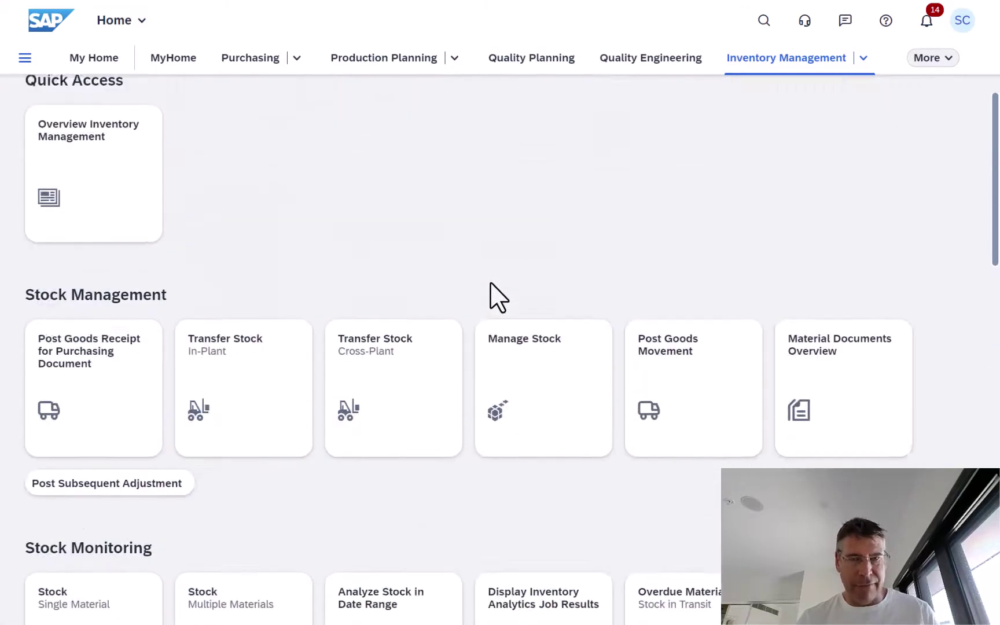
pyautogui.scroll(1, 490, 281)
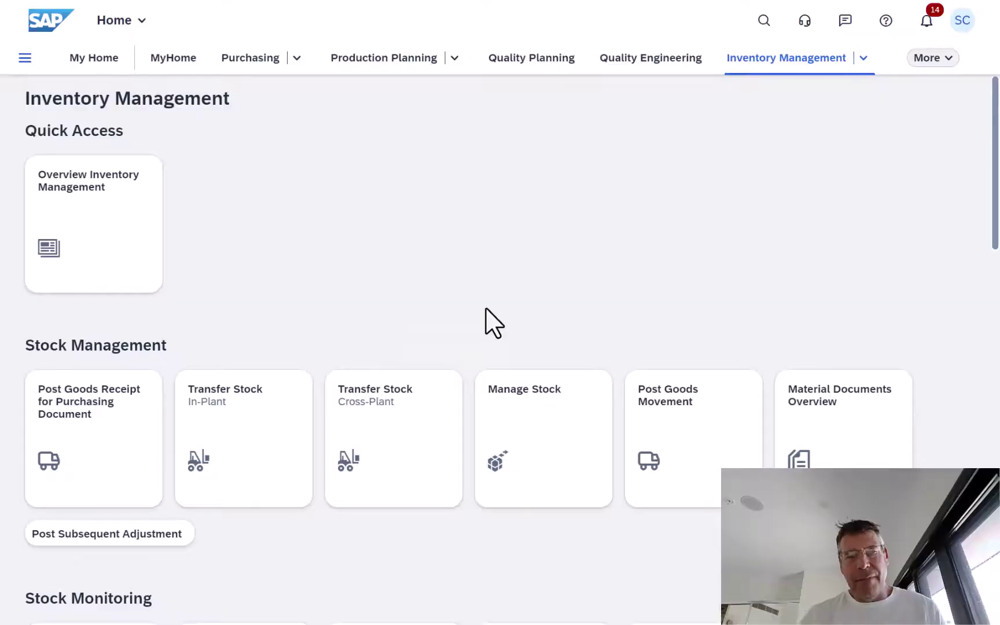
# Switch to Presentation1 in PowerPoint and start its slide show from the first slide.
pyautogui.hotkey('alt', 'Tab')
pyautogui.press('Tab')
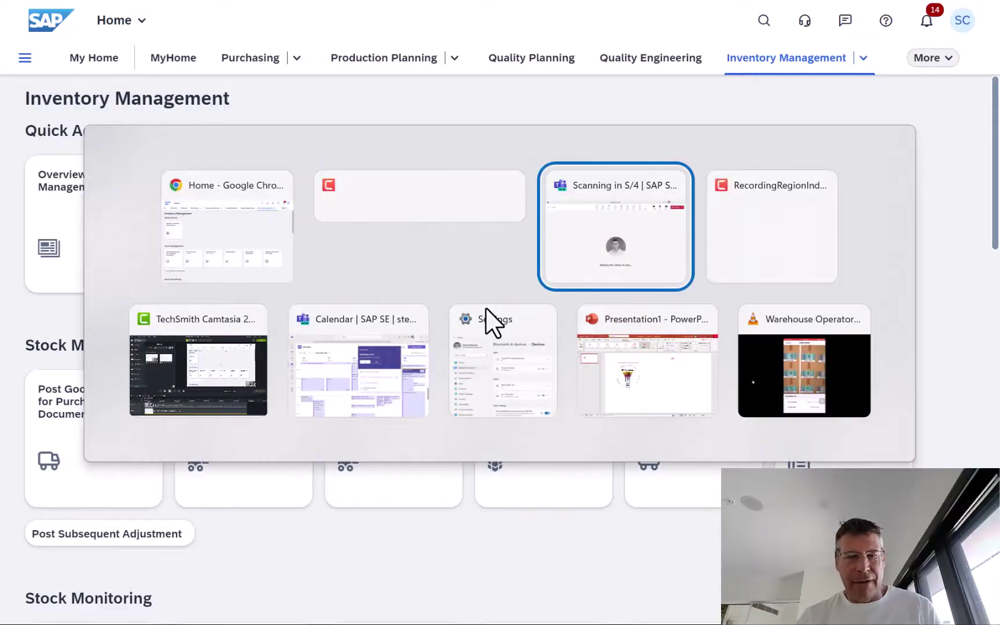
pyautogui.press('Tab')
pyautogui.press('Tab')
pyautogui.press('Tab')
pyautogui.press('Tab')
pyautogui.press('Tab')
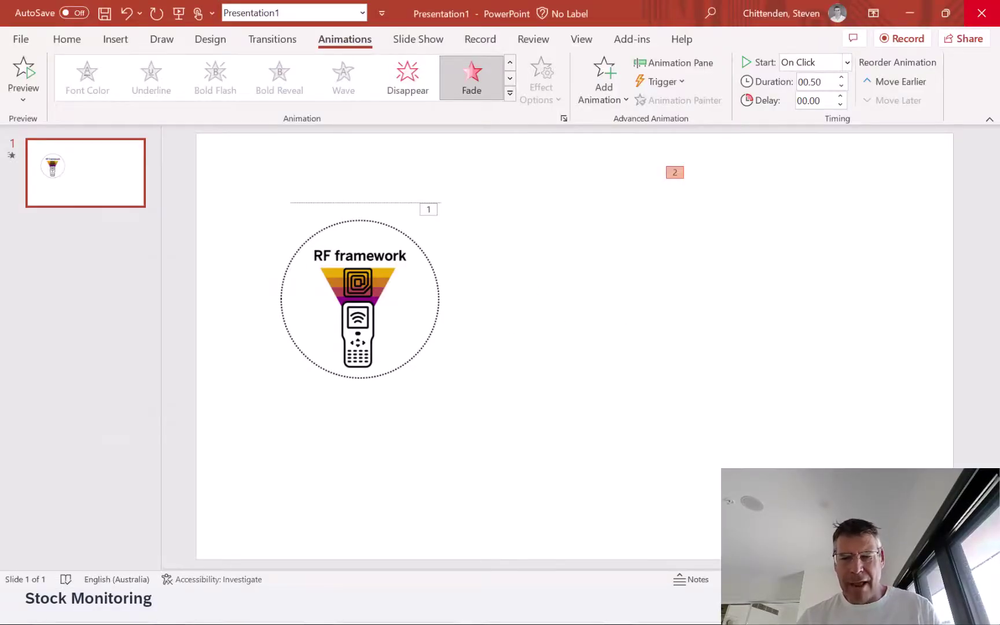
pyautogui.press('F5')
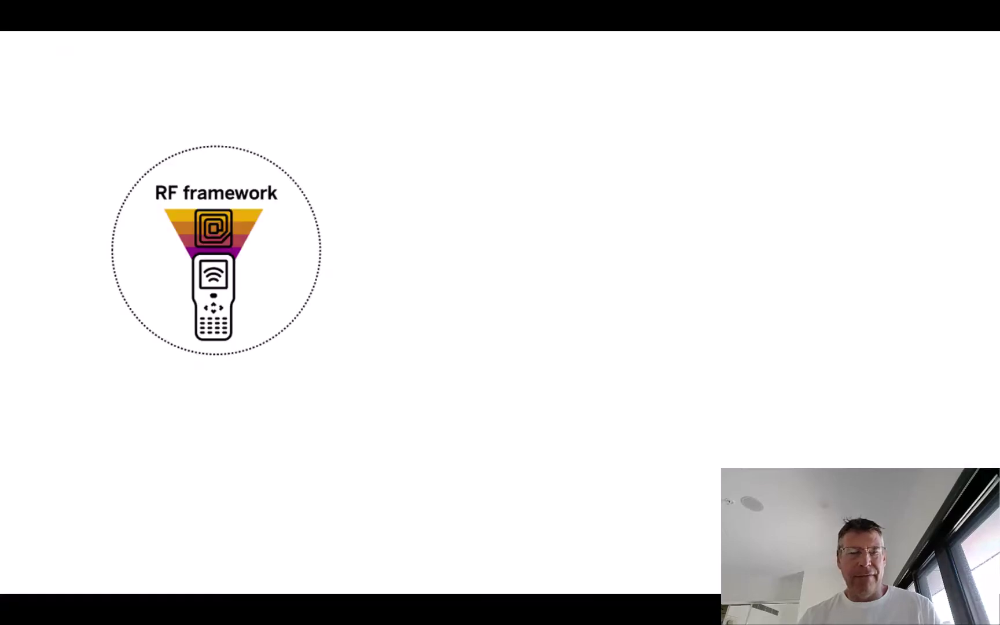